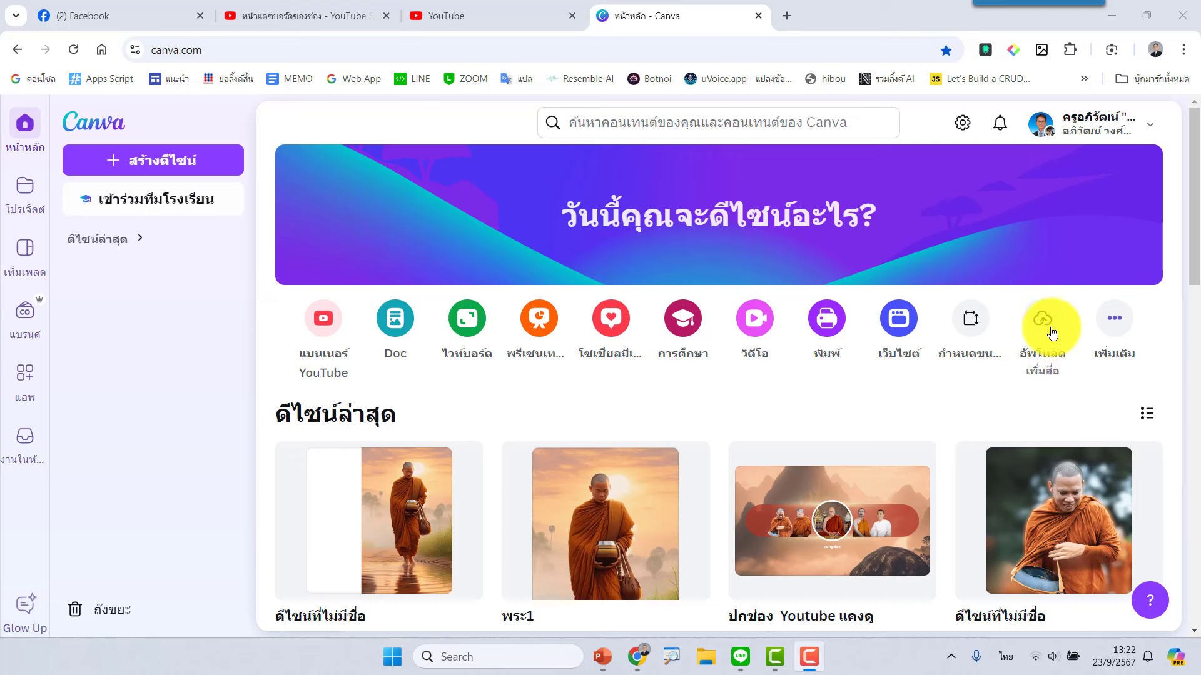
Upload the praying-man photo รูปภาพ1.jpg from the Desktop into Canva.
left_click(1043, 328)
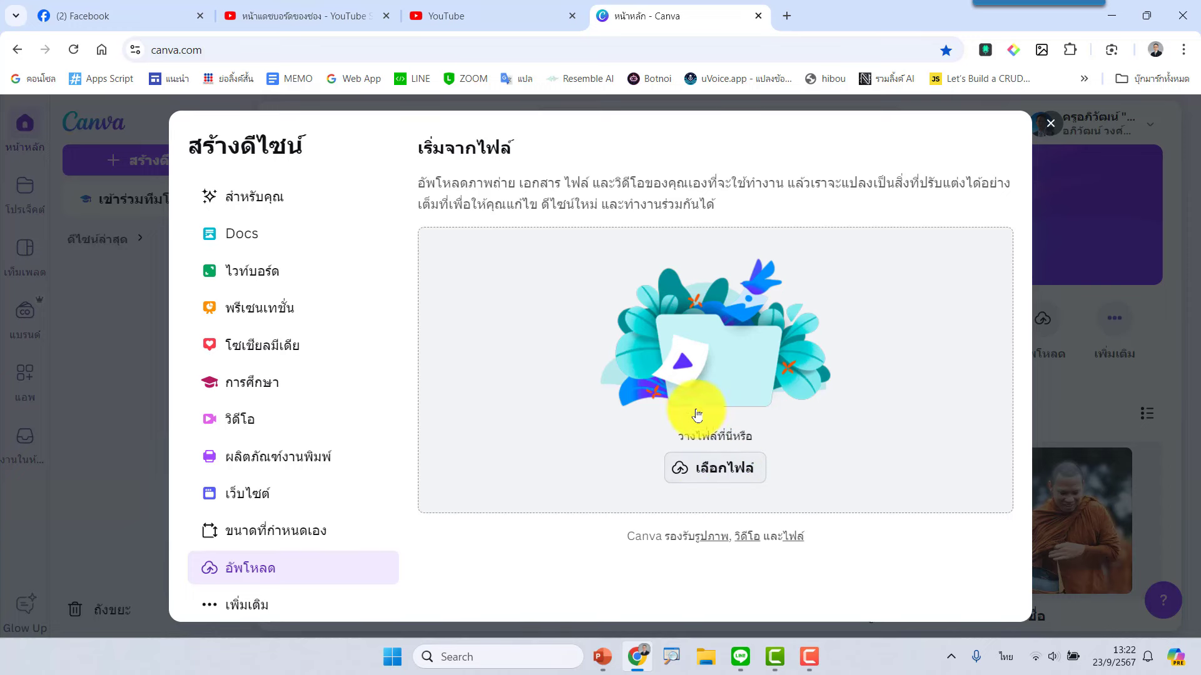
left_click(721, 469)
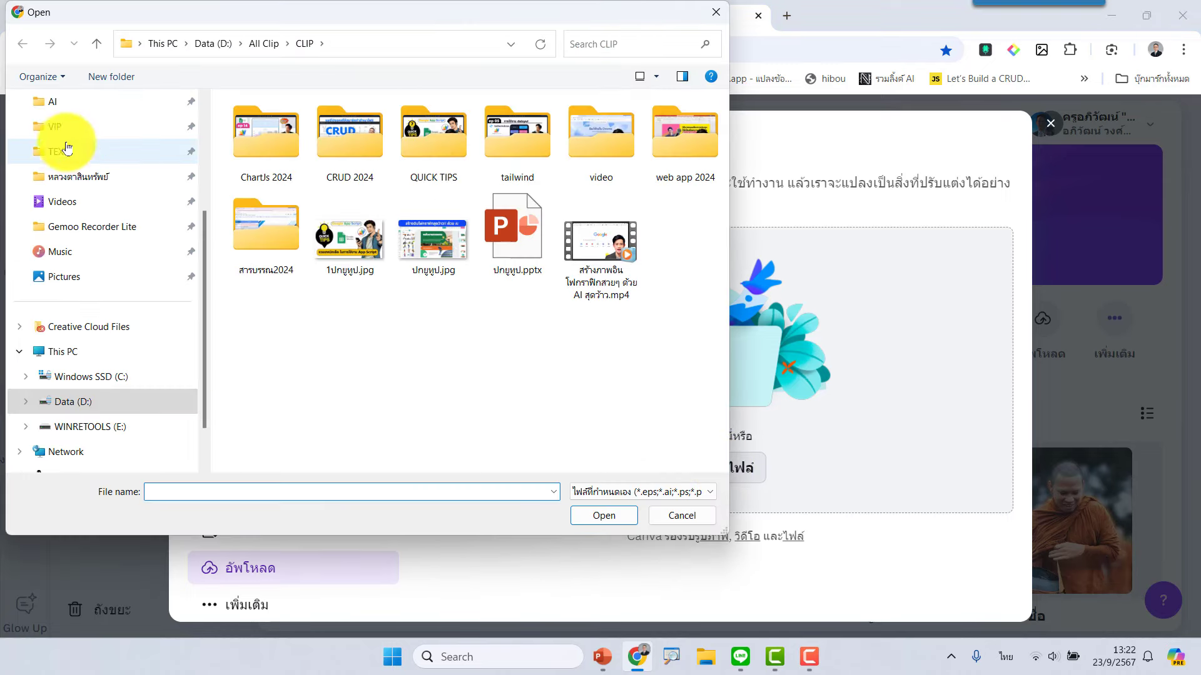
left_click(100, 186)
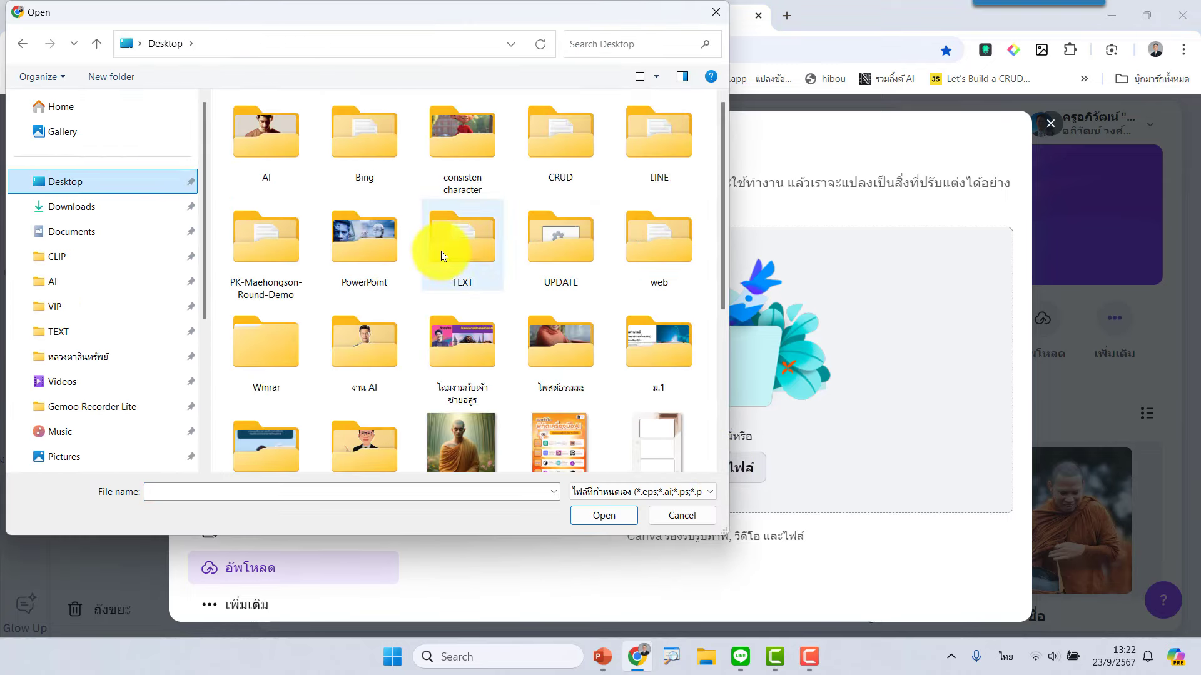
scroll(442, 254, "down", 5)
left_click(658, 294)
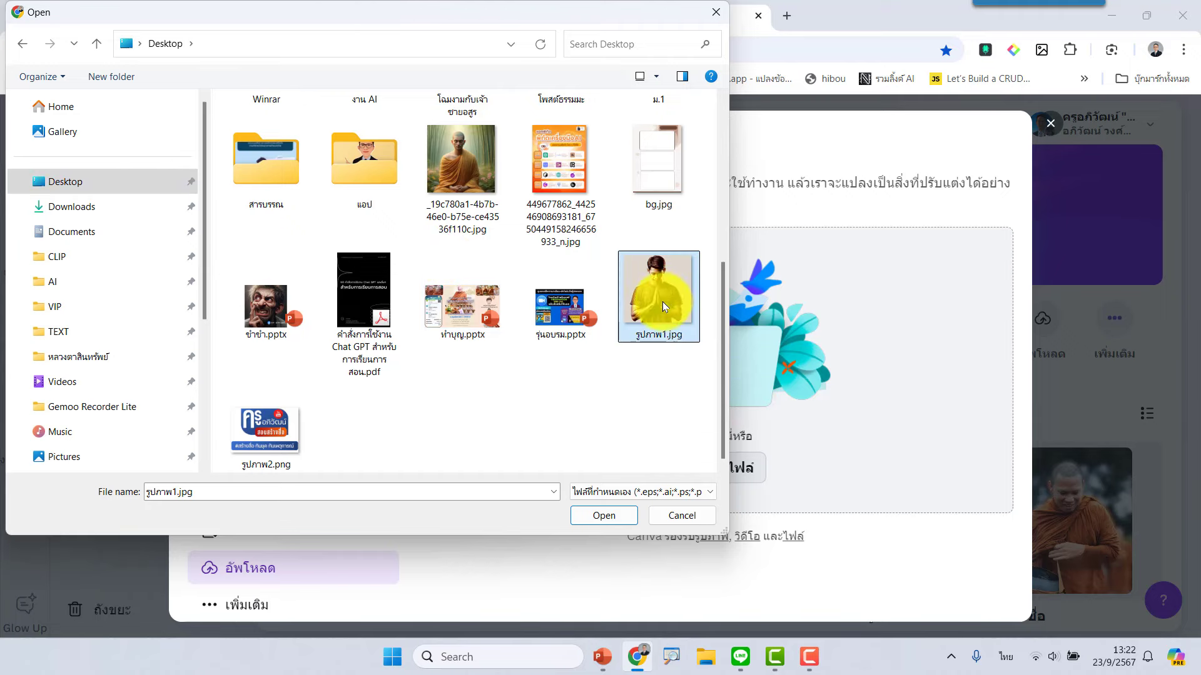
left_click(590, 516)
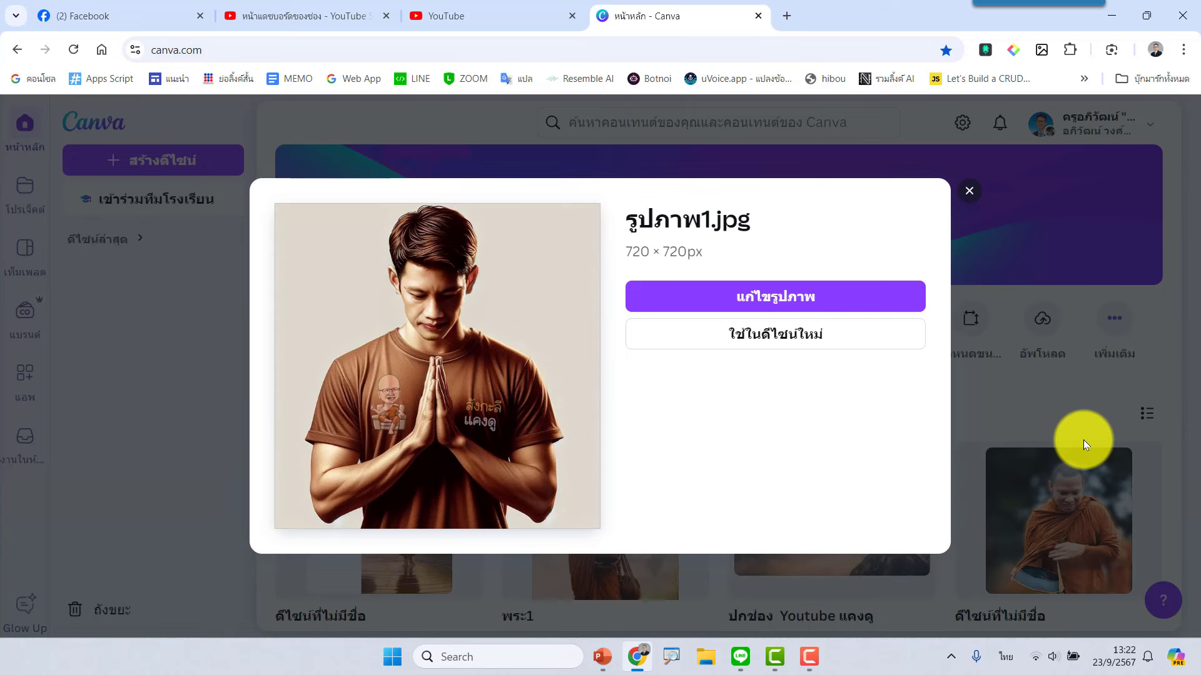
Open รูปภาพ1 in the image editor and apply Background Remover.
left_click(794, 294)
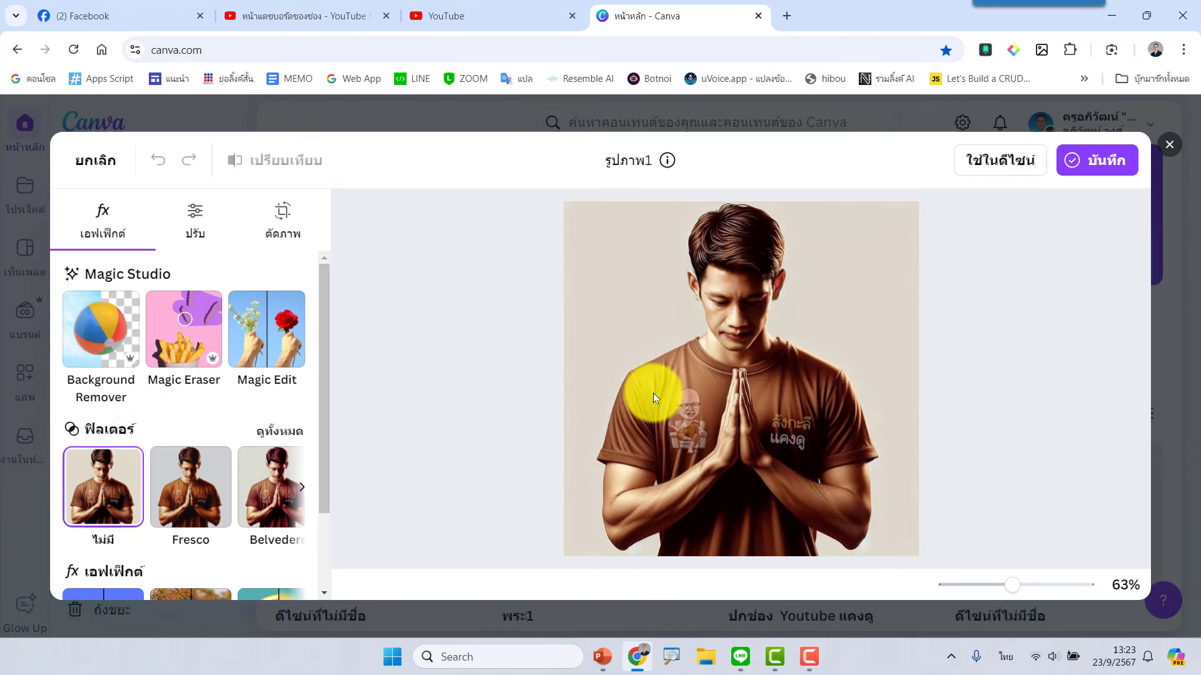
left_click(108, 336)
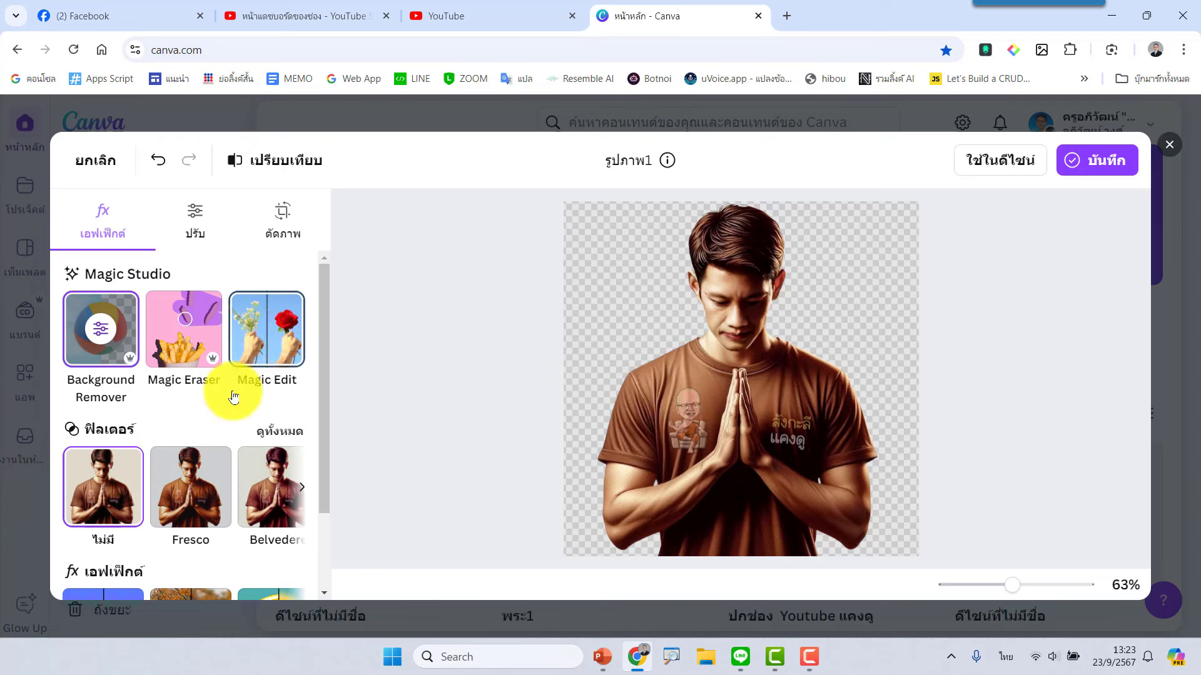
Apply the Belvedere filter to the cut-out portrait and show the Save options.
scroll(231, 403, "down", 2)
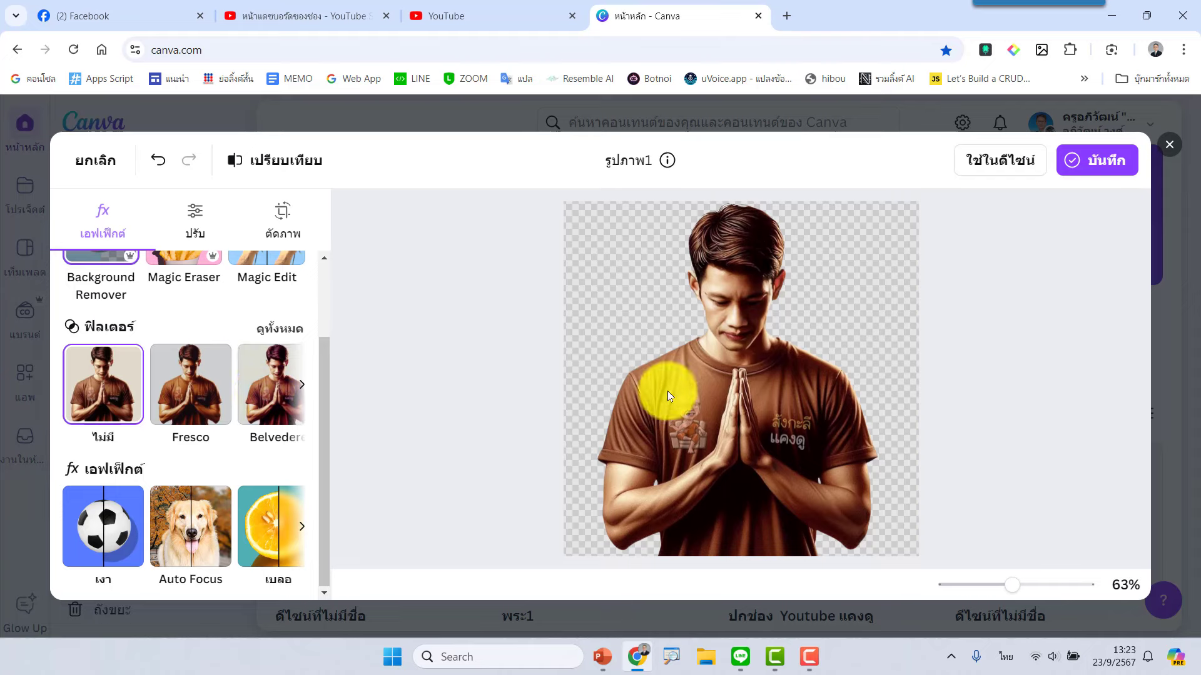
left_click(200, 394)
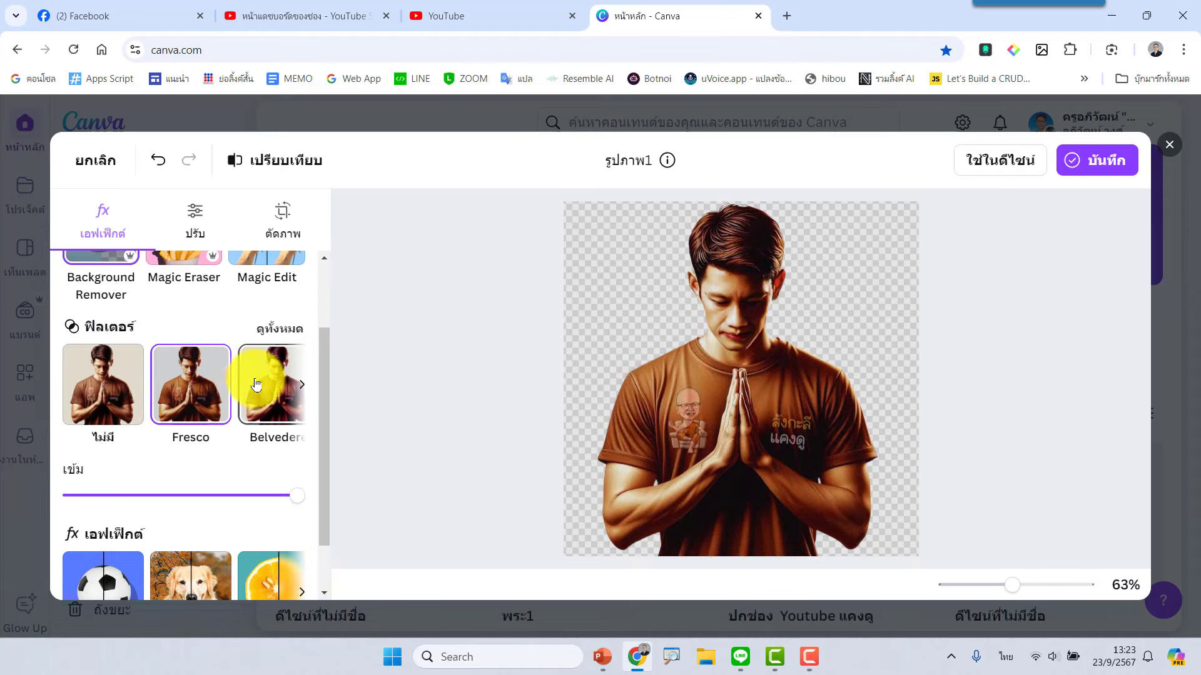
left_click(282, 328)
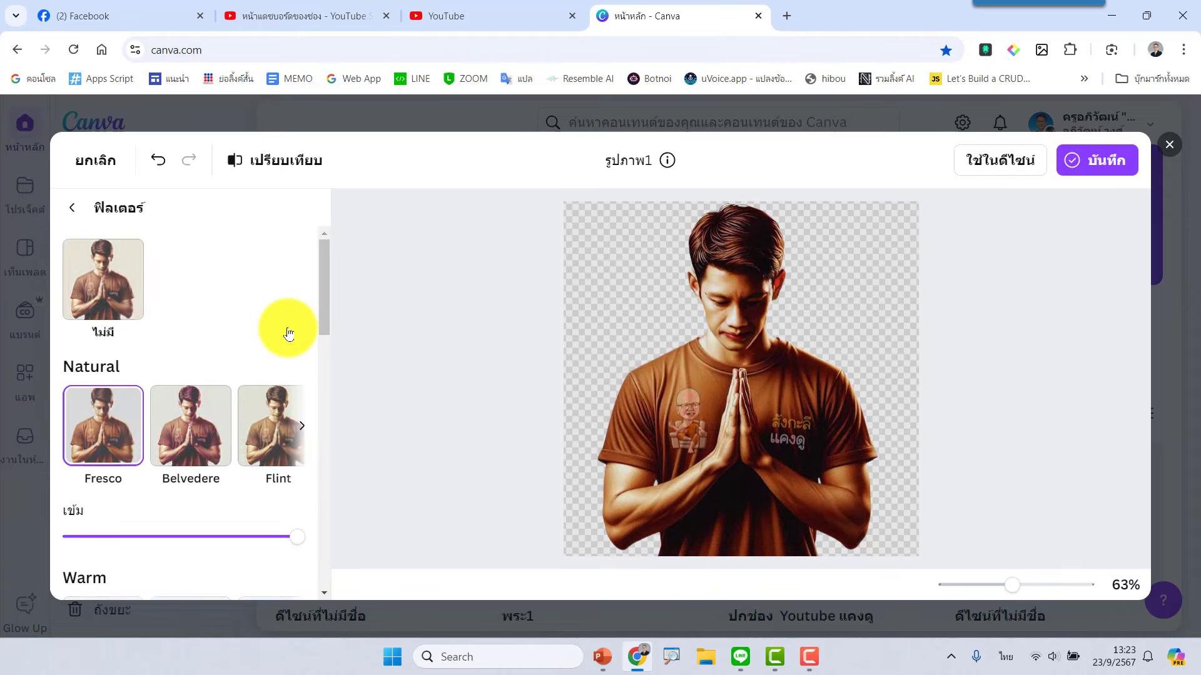
left_click(200, 443)
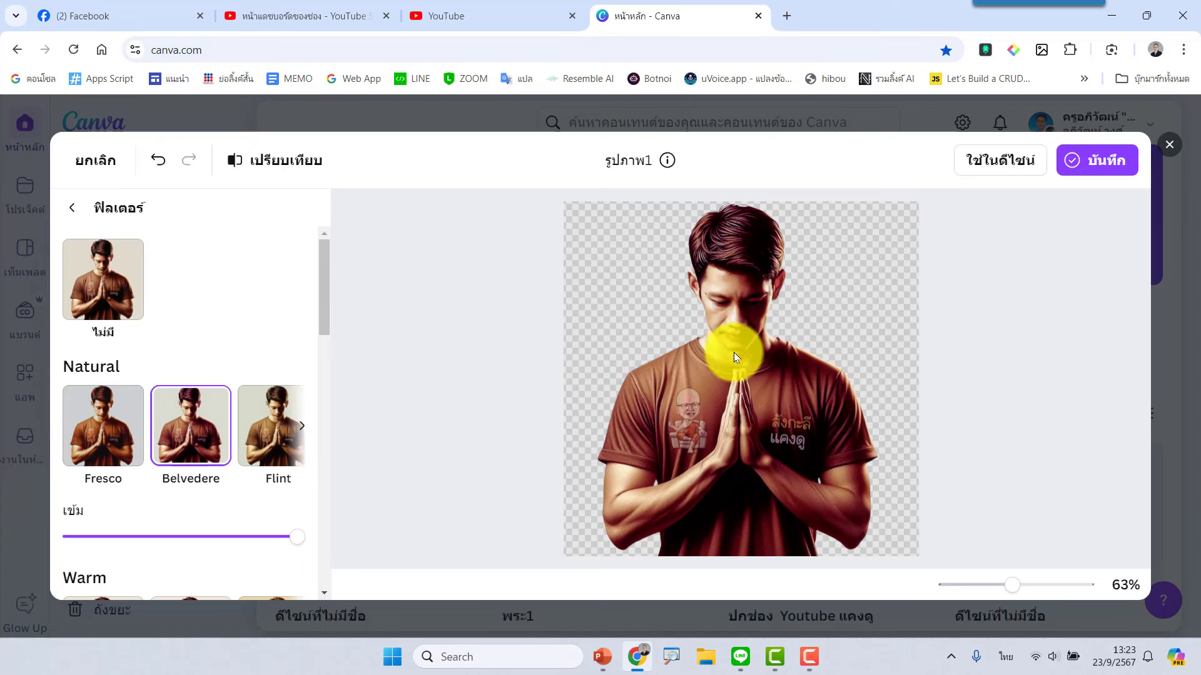
left_click(72, 208)
scroll(226, 383, "down", 1)
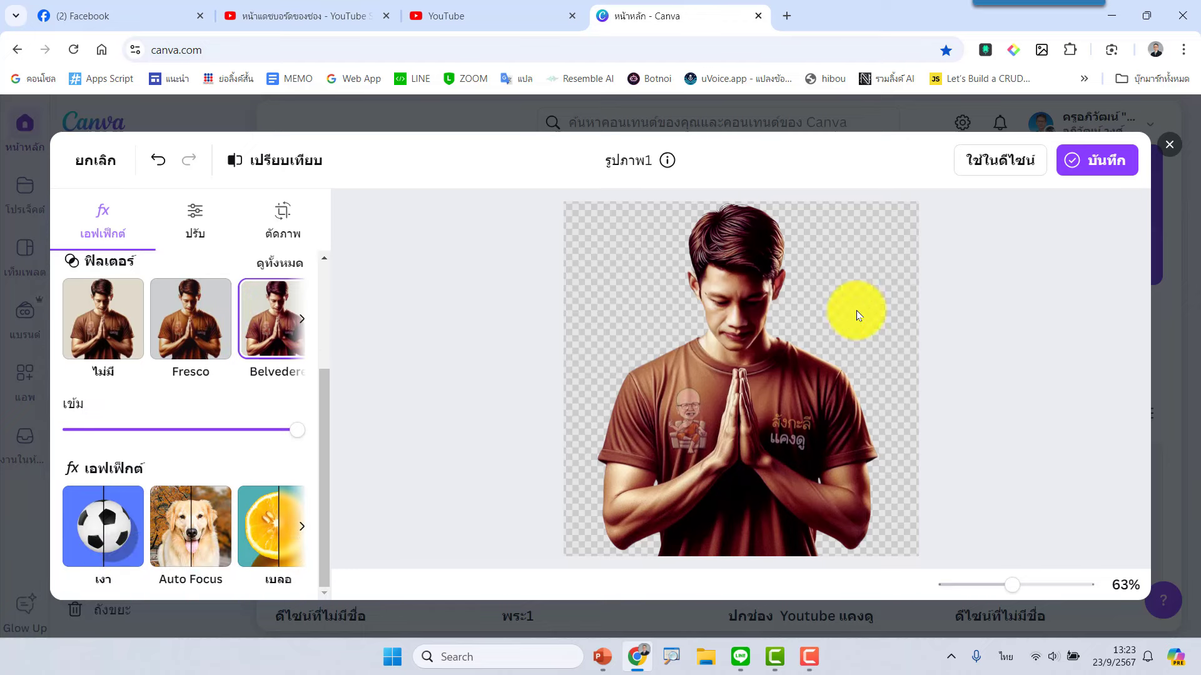
left_click(1116, 173)
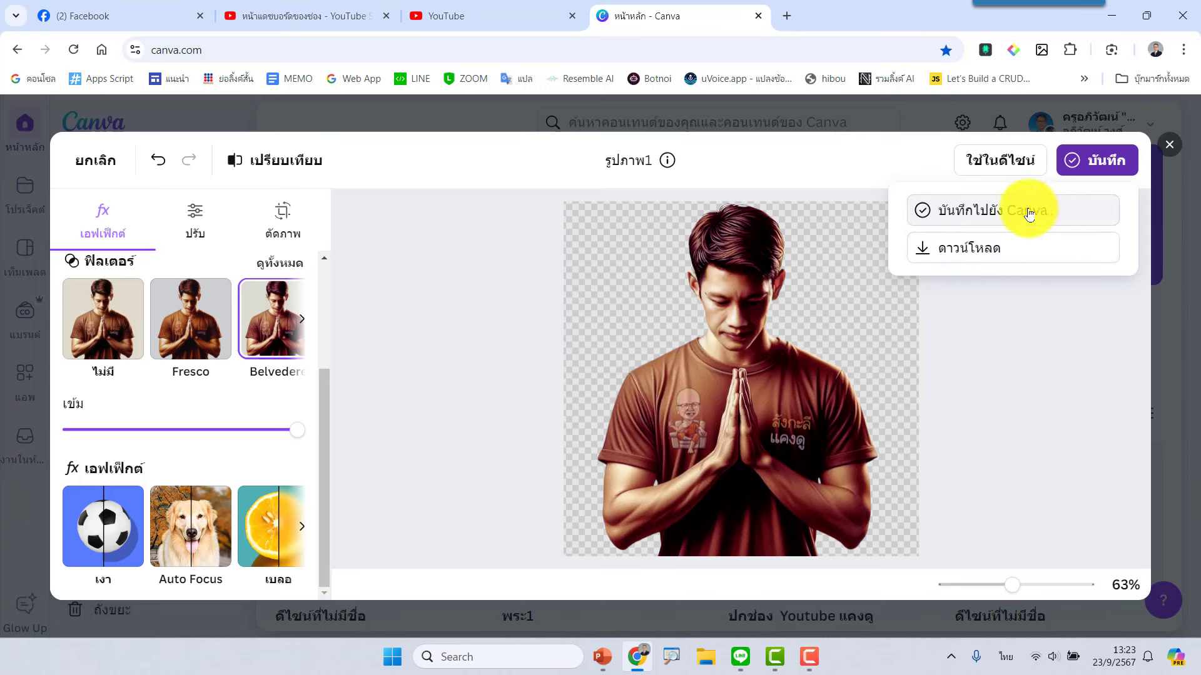
Download the Belvedere-filtered cut-out as a PNG to the Desktop.
left_click(983, 260)
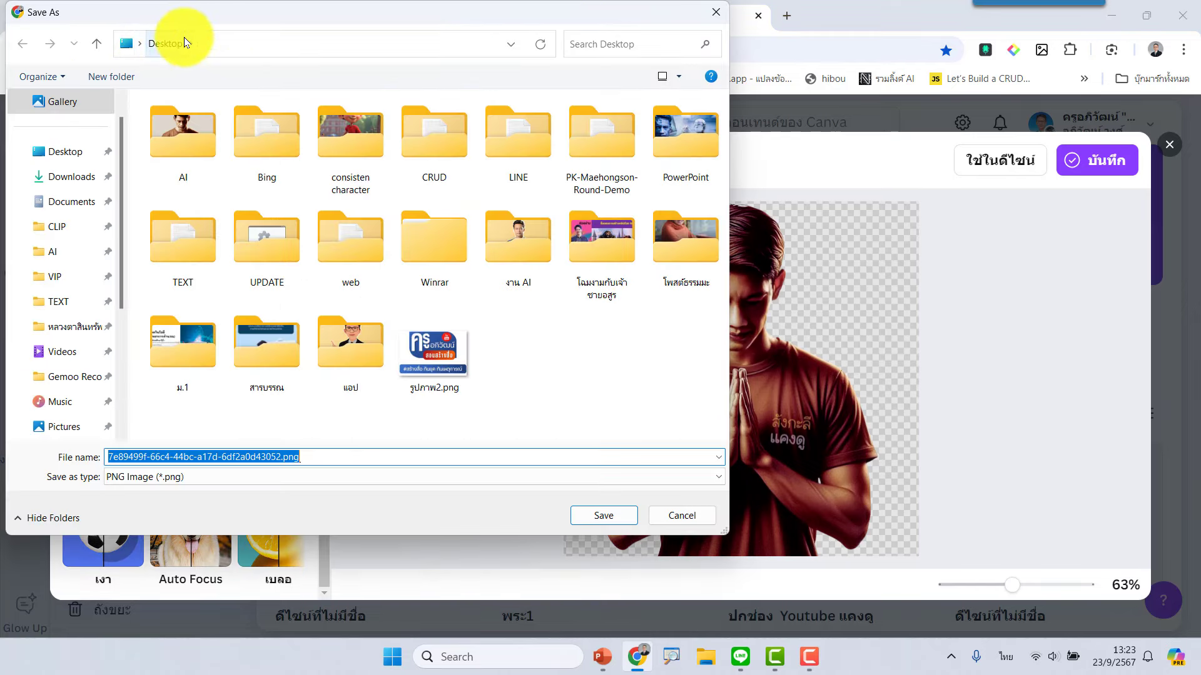
left_click(604, 517)
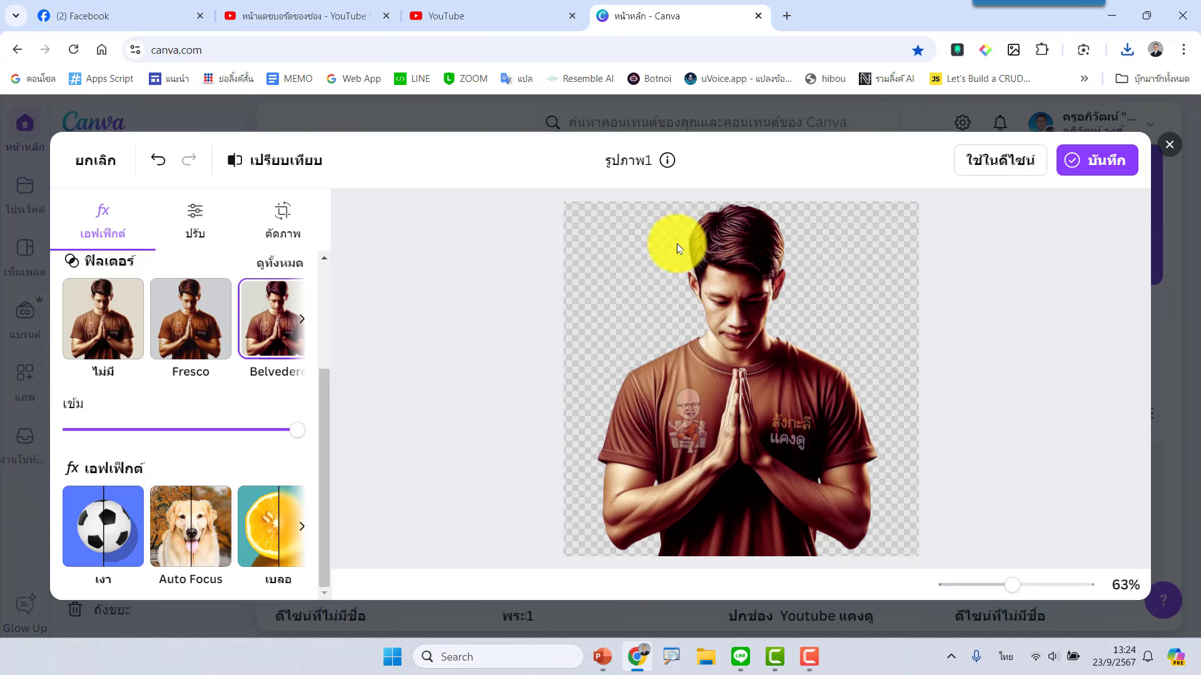
Insert the downloaded PNG portrait from the Desktop onto PowerPoint slide 1.
left_click(602, 656)
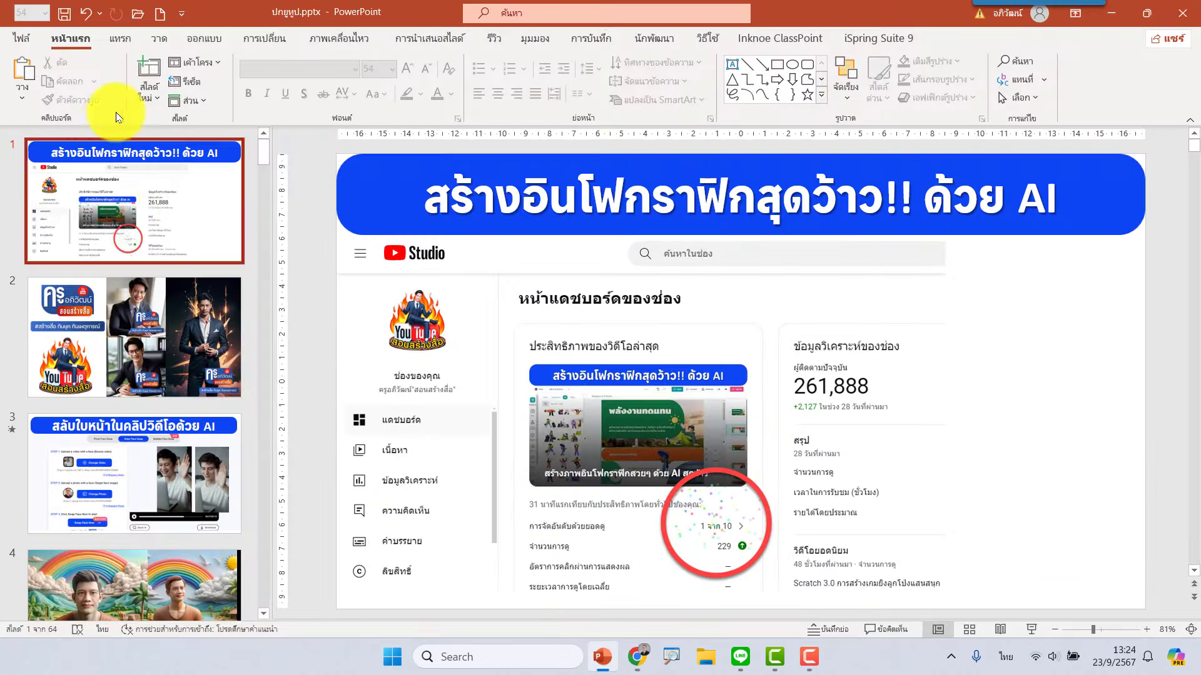
left_click(122, 39)
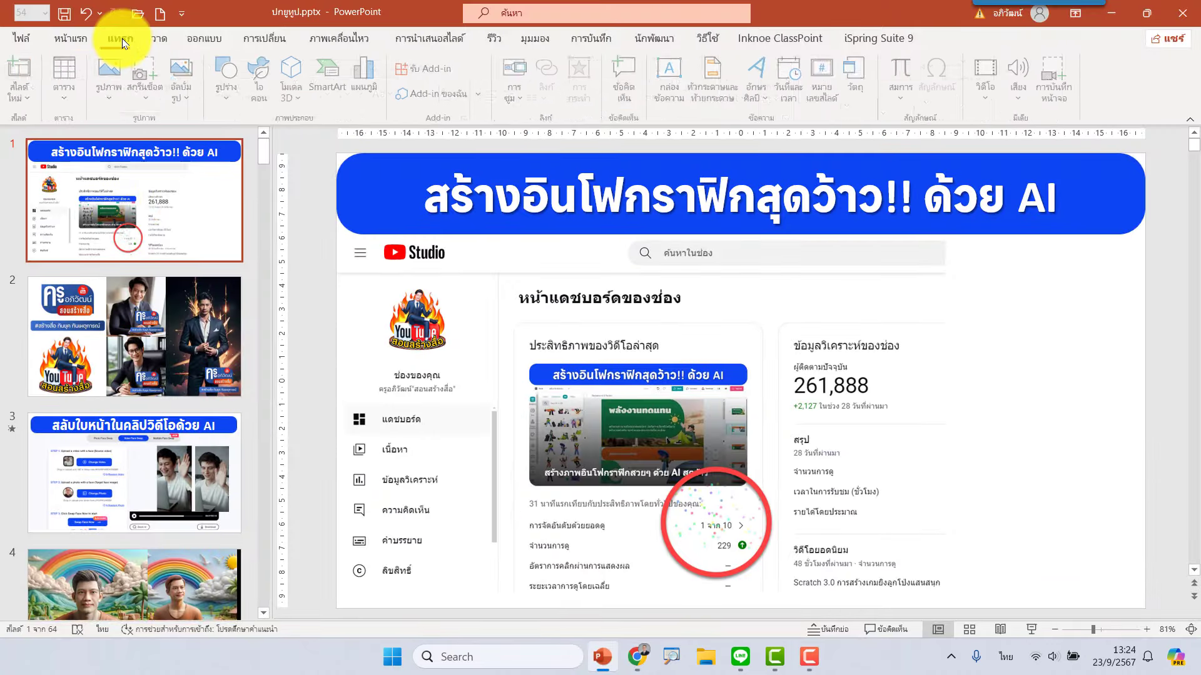
left_click(114, 100)
left_click(130, 145)
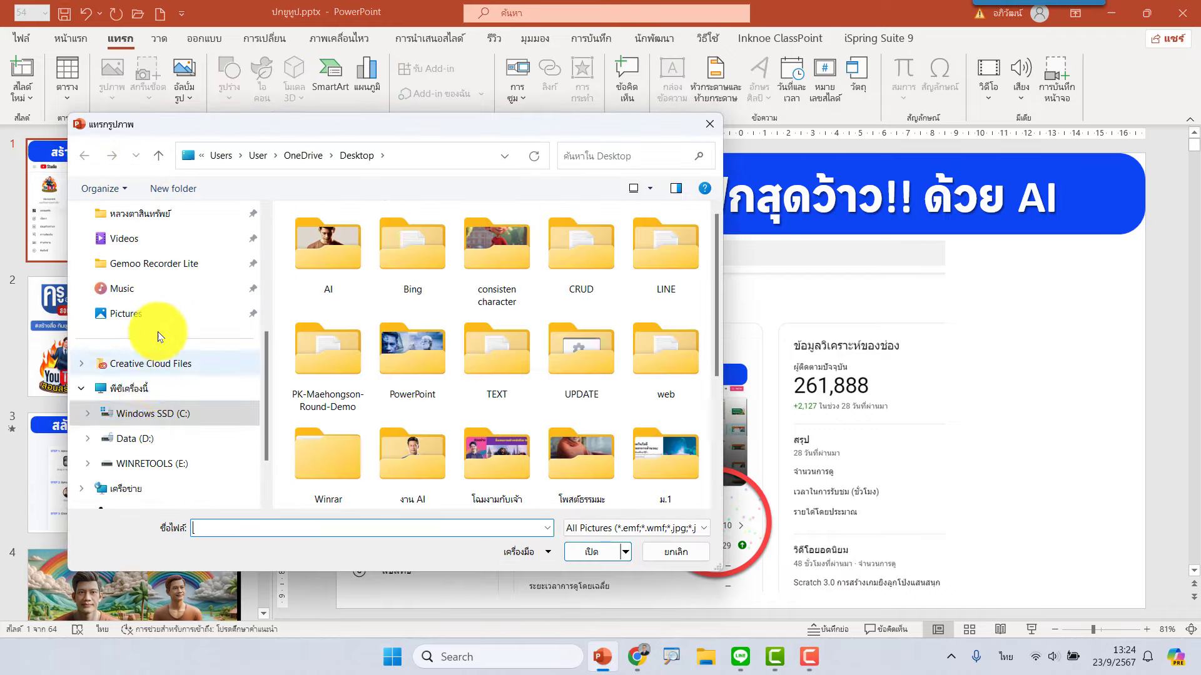
scroll(165, 282, "up", 5)
left_click(165, 286)
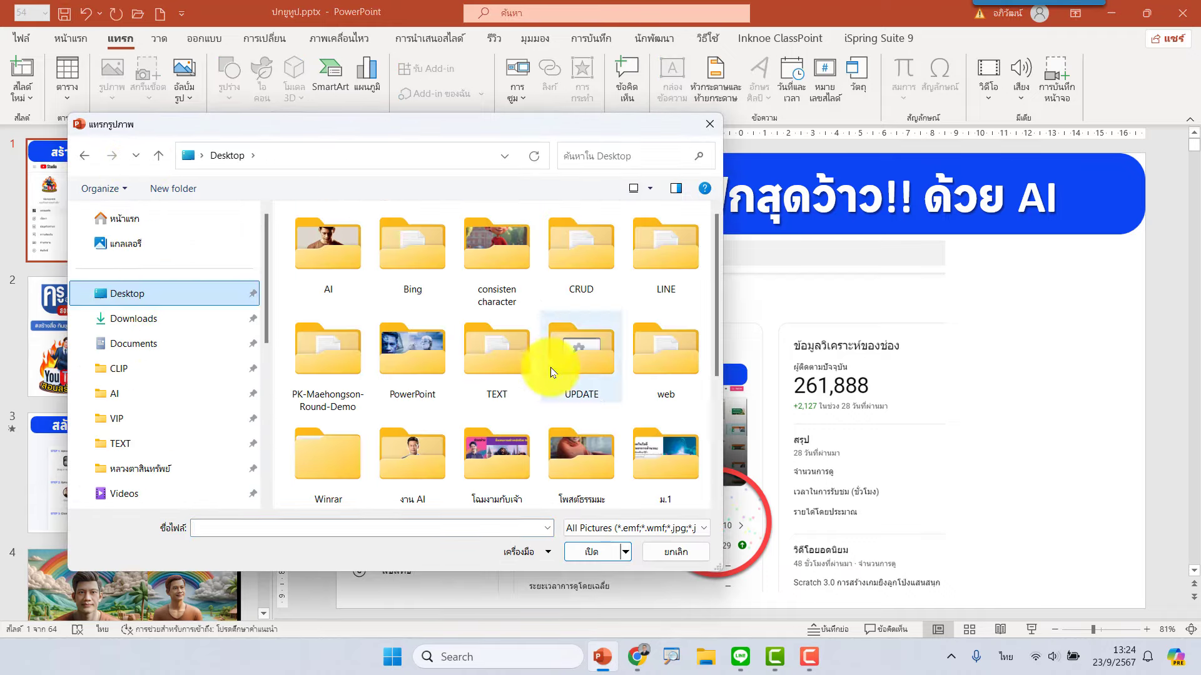
scroll(550, 366, "down", 3)
double_click(585, 328)
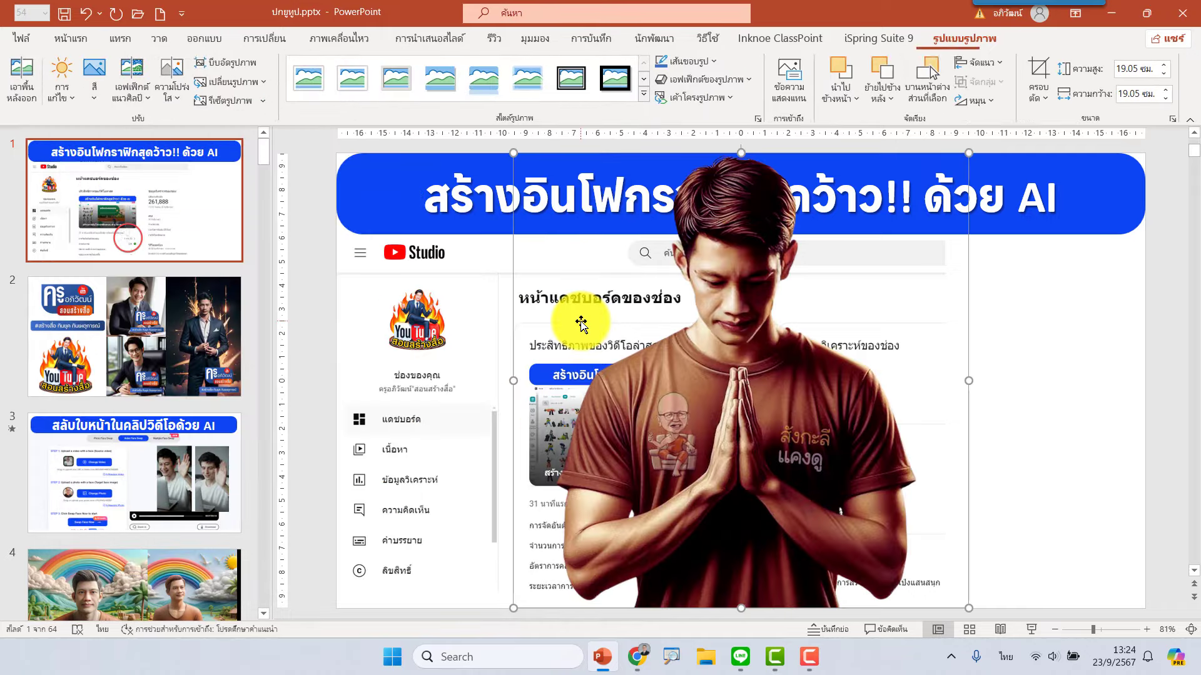
Resize the portrait to 15.35 × 15.35 cm on the slide's right, then return to Canva.
left_click_drag(513, 153, 594, 254)
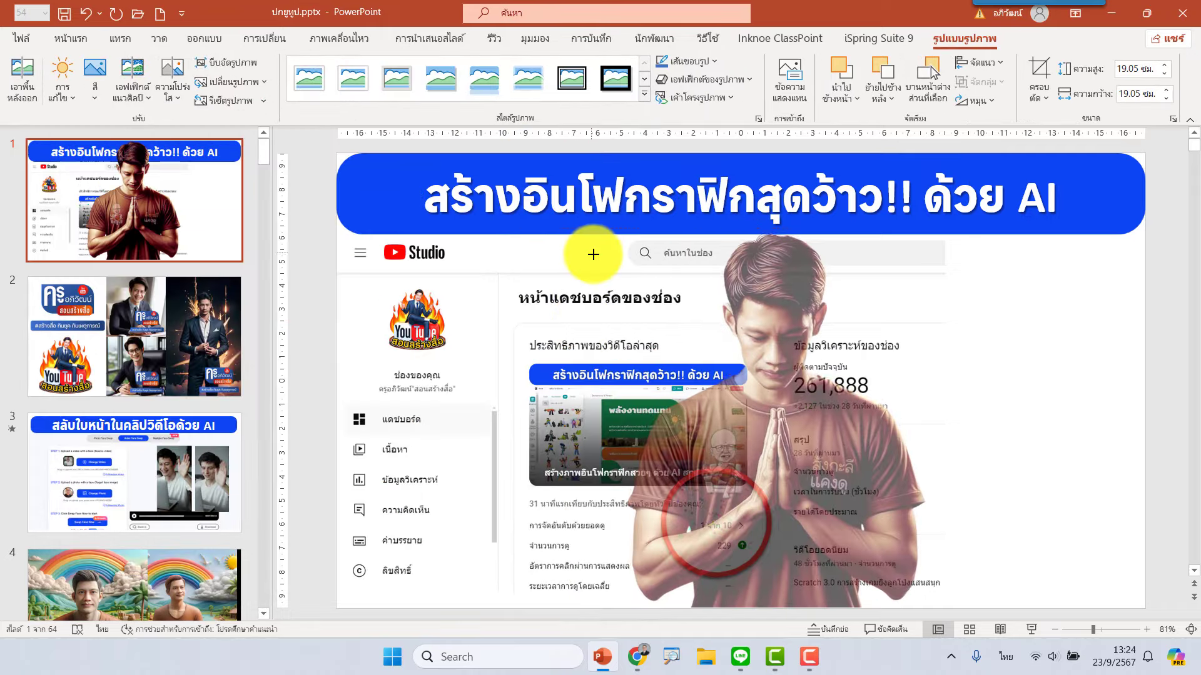
left_click_drag(764, 351, 958, 357)
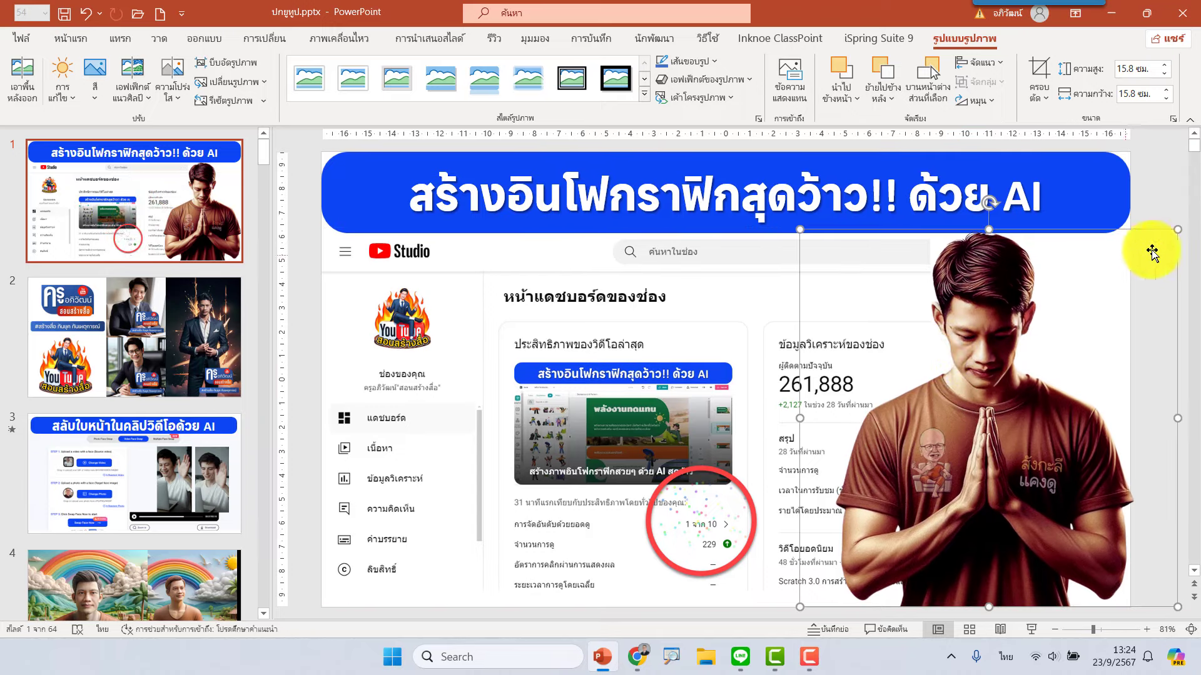
left_click_drag(1177, 232, 1167, 241)
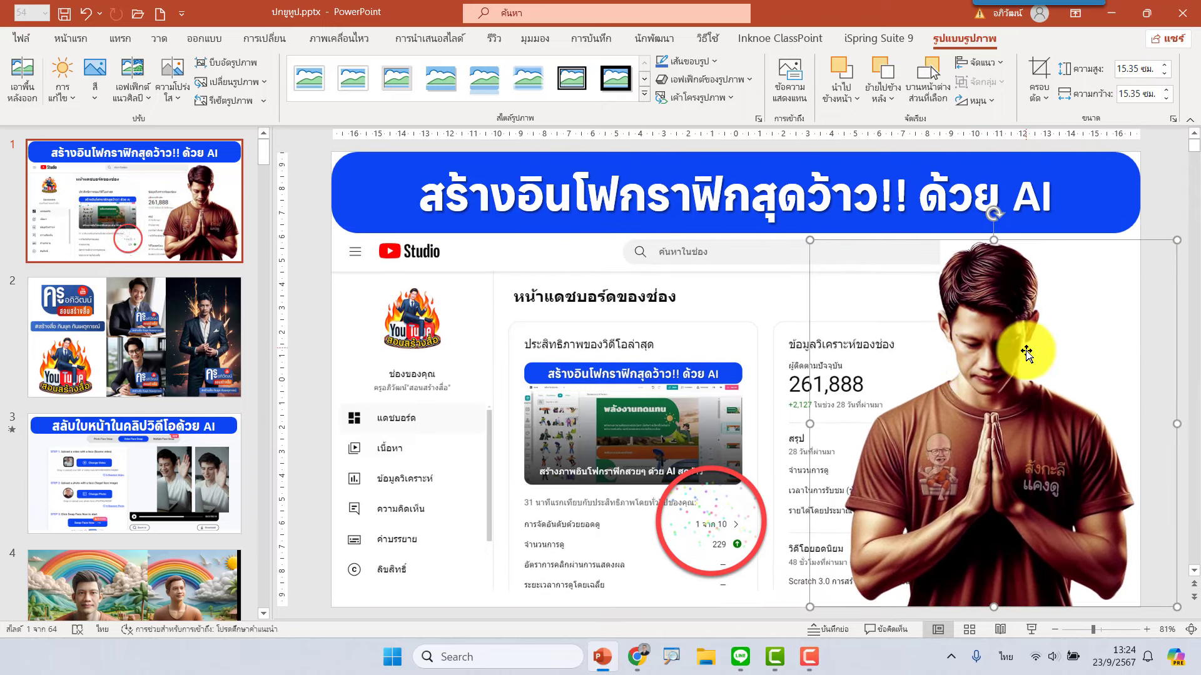
left_click(637, 657)
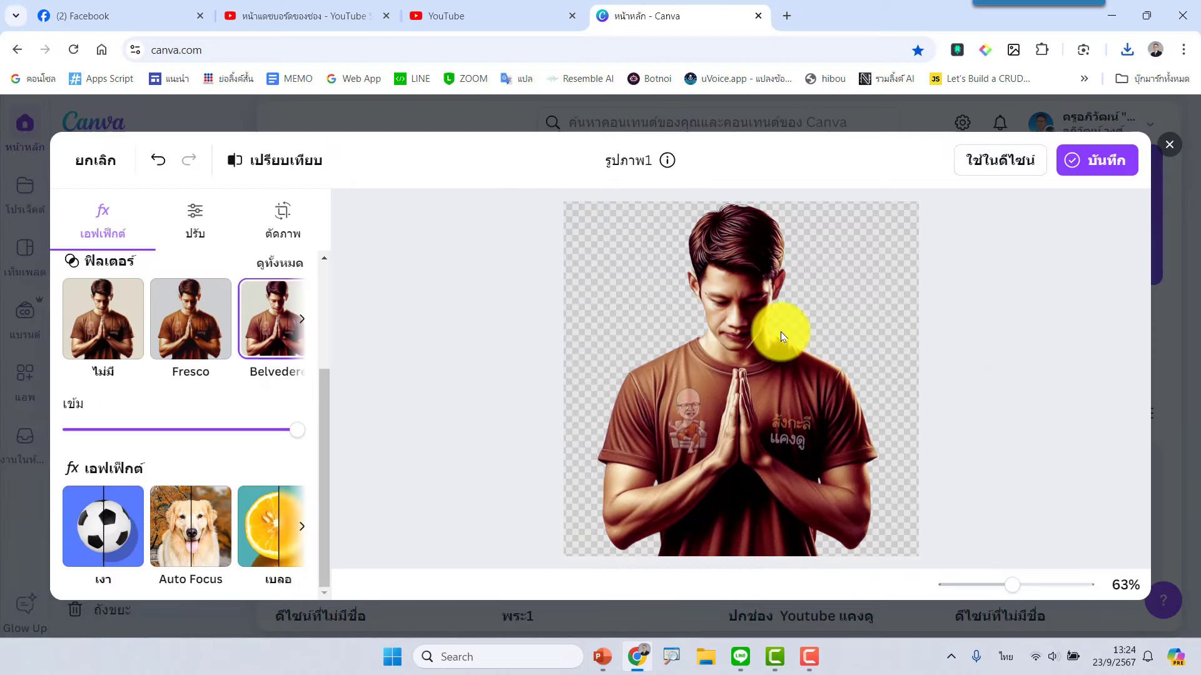